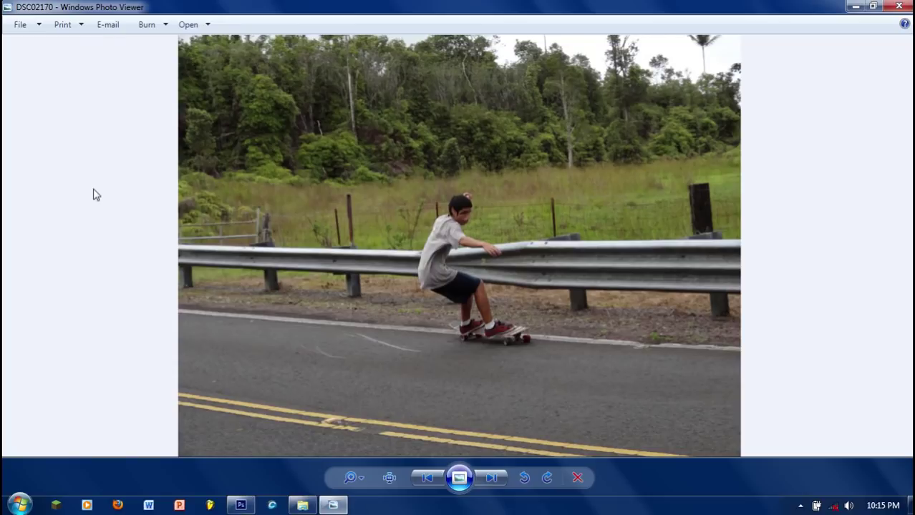
Step: Preview the skateboard photos through to the three-pose slide composite, then close Photo Viewer
{"action": "key", "text": "Right"}
{"action": "key", "text": "Right"}
{"action": "key", "text": "Right"}
{"action": "key", "text": "Right"}
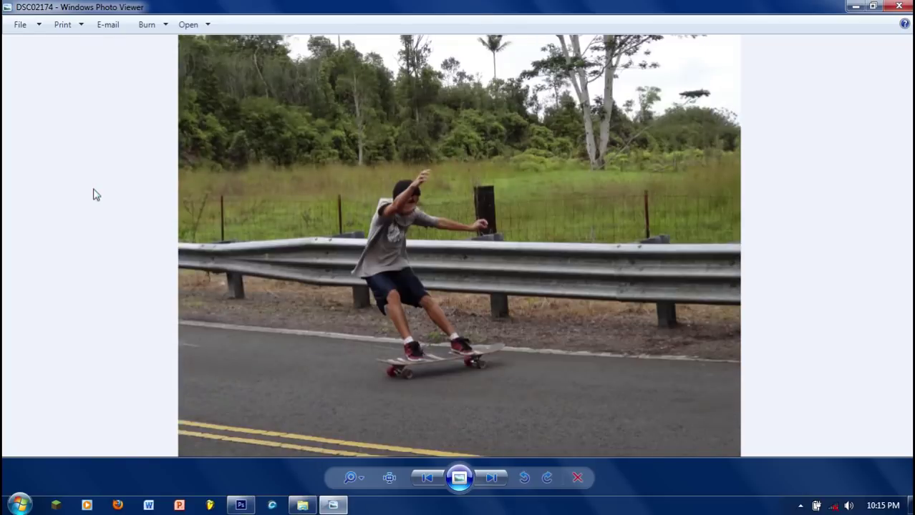
{"action": "key", "text": "Right"}
{"action": "key", "text": "Right"}
{"action": "key", "text": "Right"}
{"action": "key", "text": "Right"}
{"action": "key", "text": "Right"}
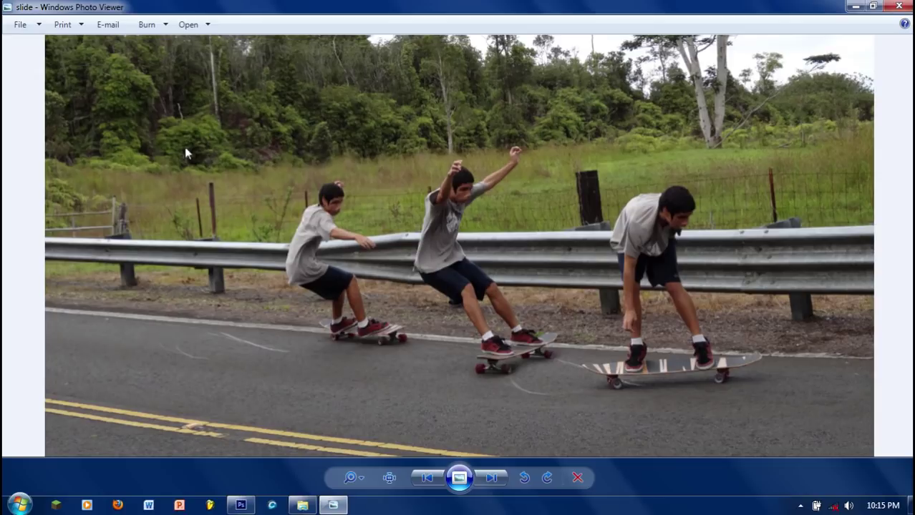
{"action": "left_click", "coordinate": [898, 7]}
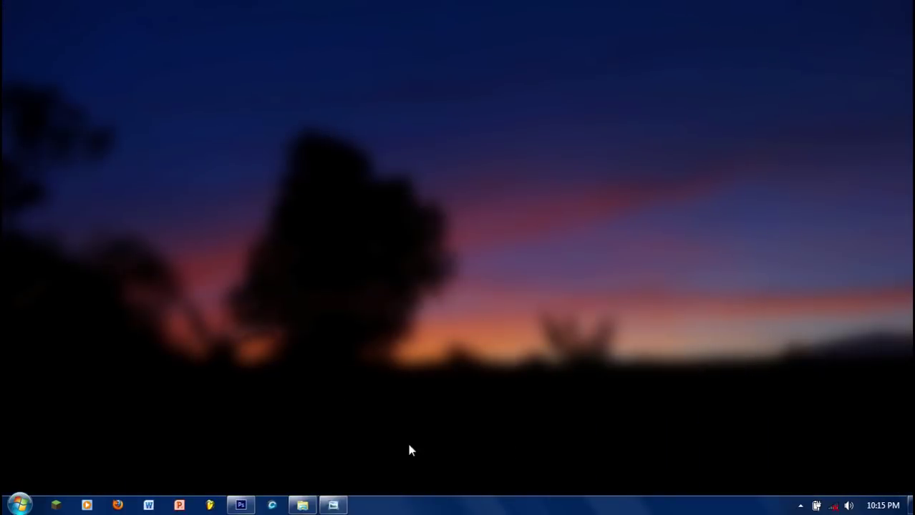
Step: Close Photo Viewer, open the slide folder and view DSC02170
{"action": "left_click", "coordinate": [241, 505]}
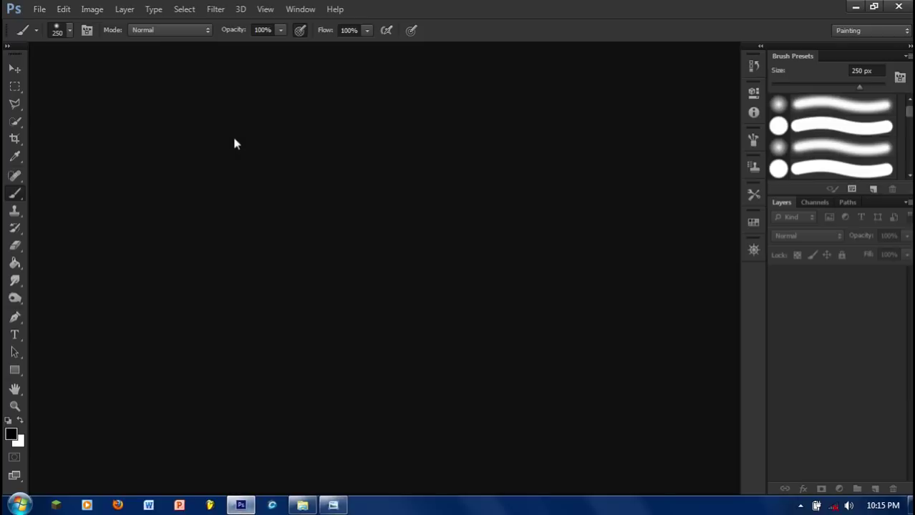
{"action": "left_click", "coordinate": [333, 506]}
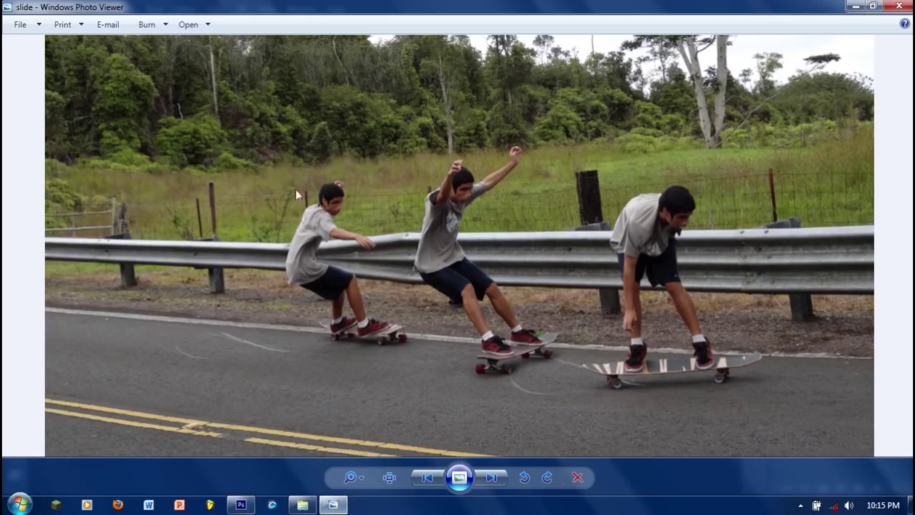
{"action": "left_click", "coordinate": [898, 6]}
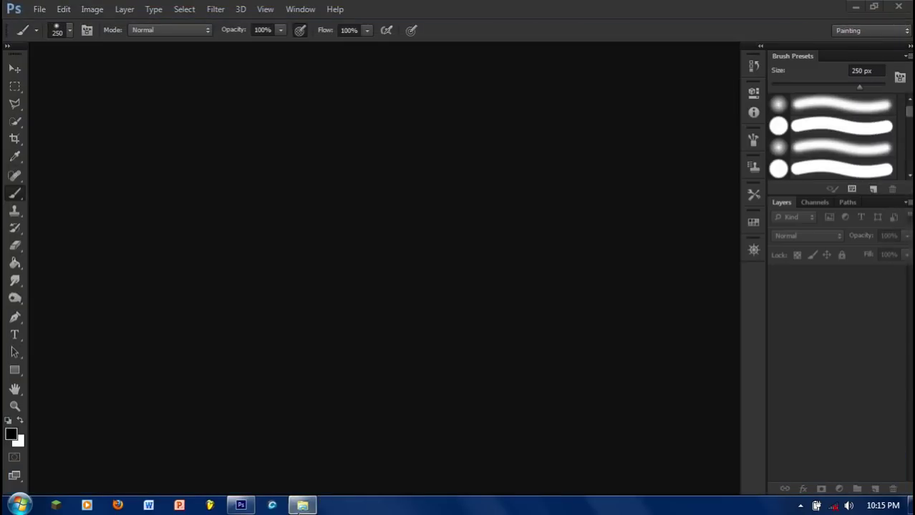
{"action": "left_click", "coordinate": [309, 493]}
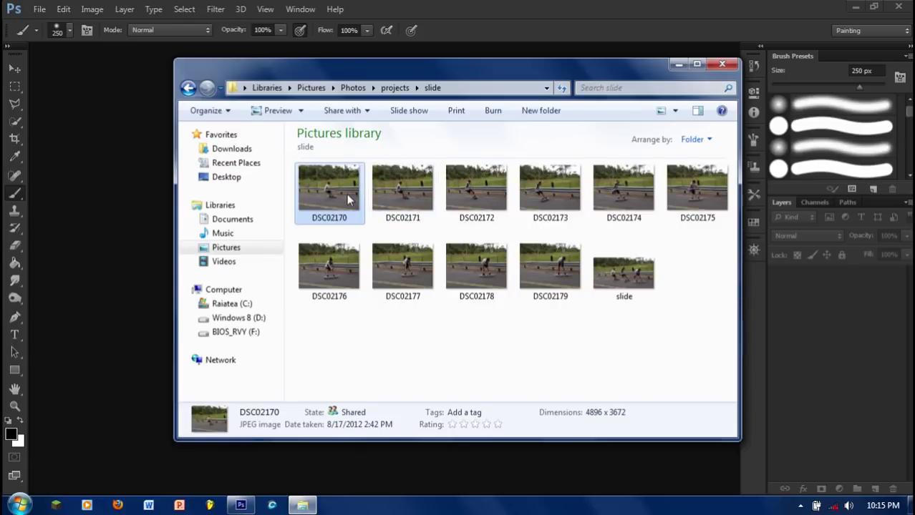
{"action": "double_click", "coordinate": [347, 195]}
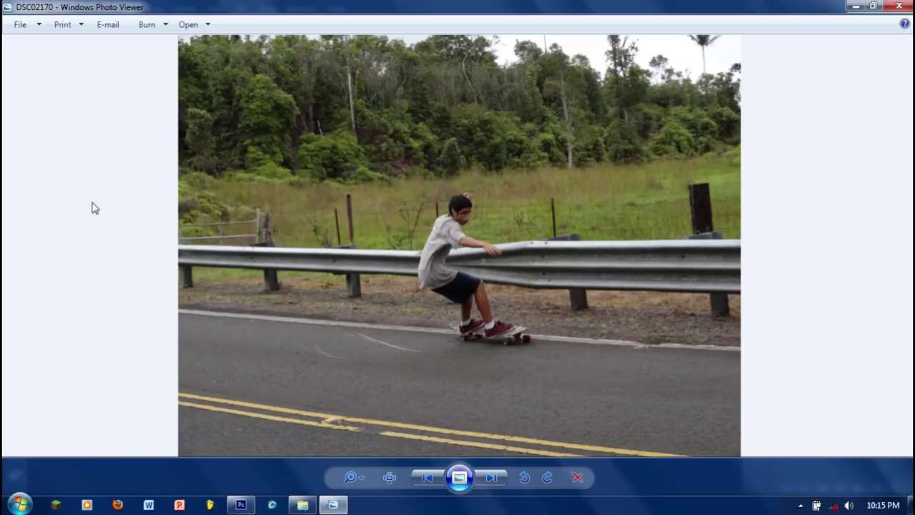
Step: Step through DSC02173, DSC02176 and DSC02179, then close the viewer
{"action": "key", "text": "Right"}
{"action": "key", "text": "Right"}
{"action": "key", "text": "Right"}
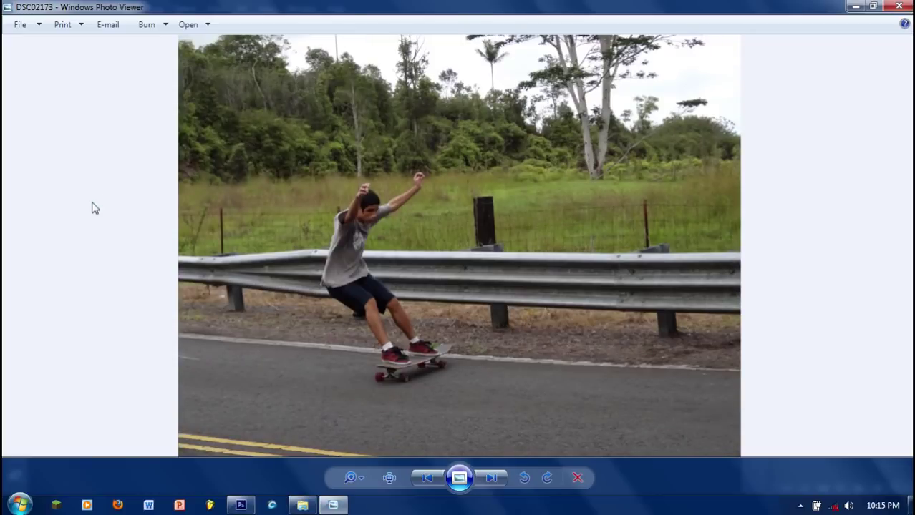
{"action": "key", "text": "Right"}
{"action": "key", "text": "Right"}
{"action": "key", "text": "Right"}
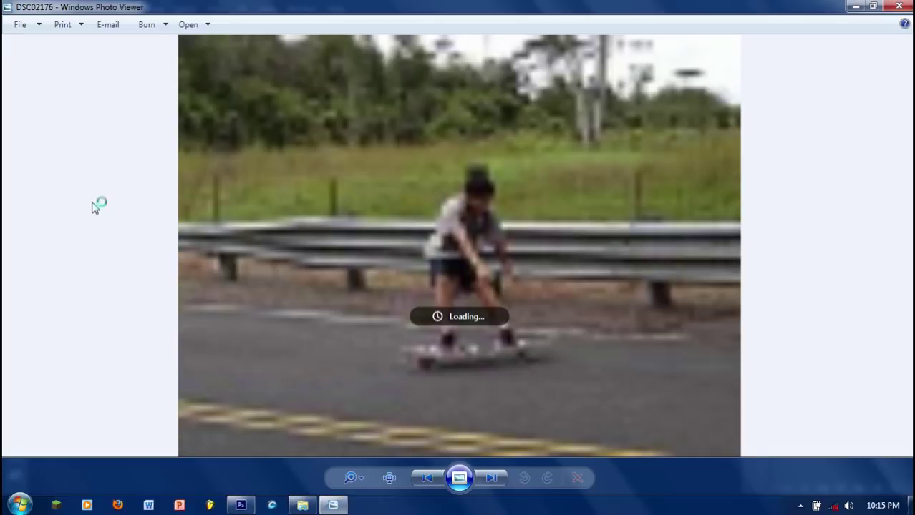
{"action": "key", "text": "Right"}
{"action": "key", "text": "Right"}
{"action": "key", "text": "Right"}
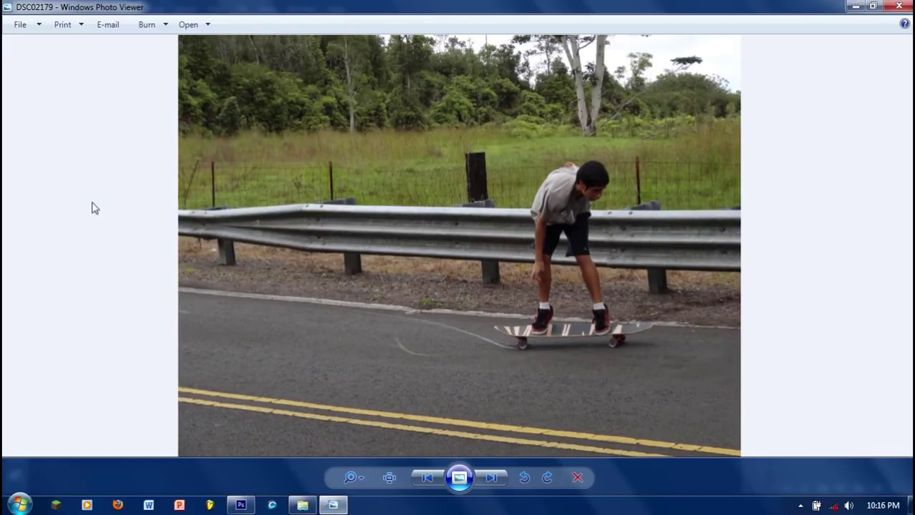
{"action": "key", "text": "Escape"}
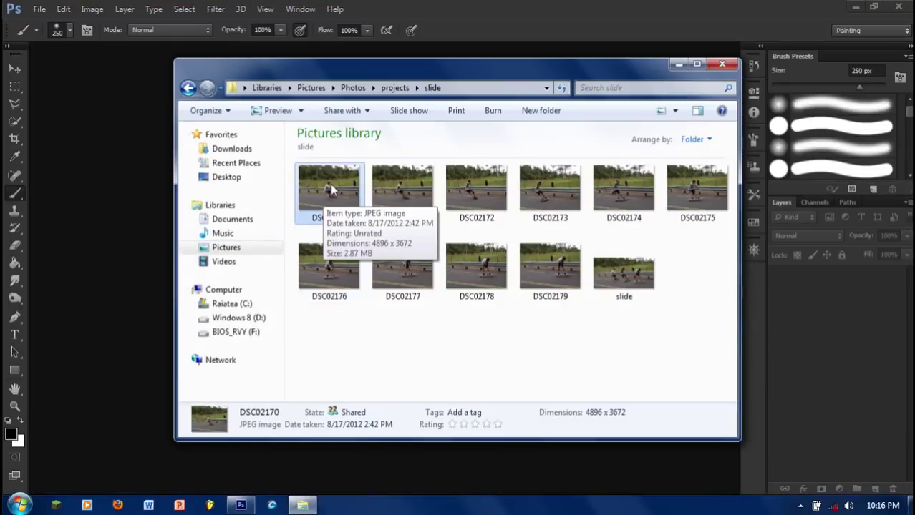
Step: Open DSC02170 in Photoshop and drag DSC02173 and DSC02179 onto it
{"action": "left_click_drag", "start_coordinate": [330, 187], "coordinate": [97, 174]}
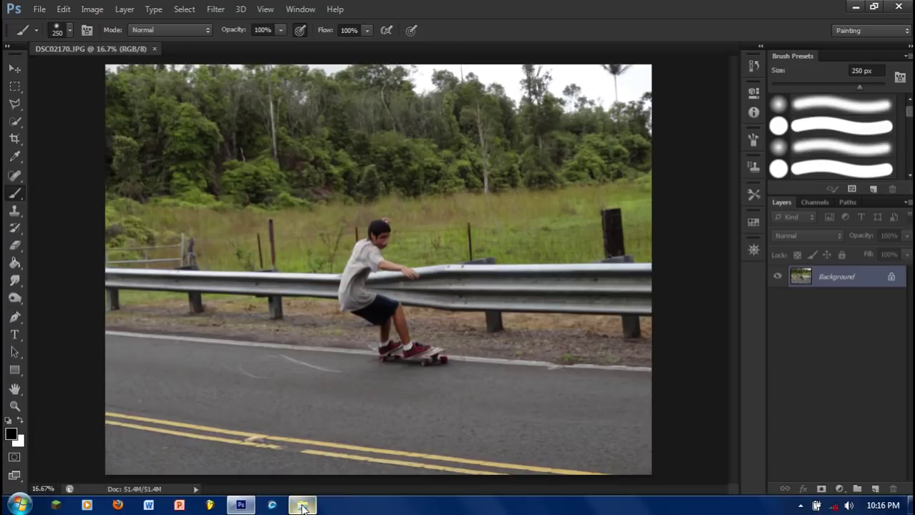
{"action": "left_click", "coordinate": [302, 506]}
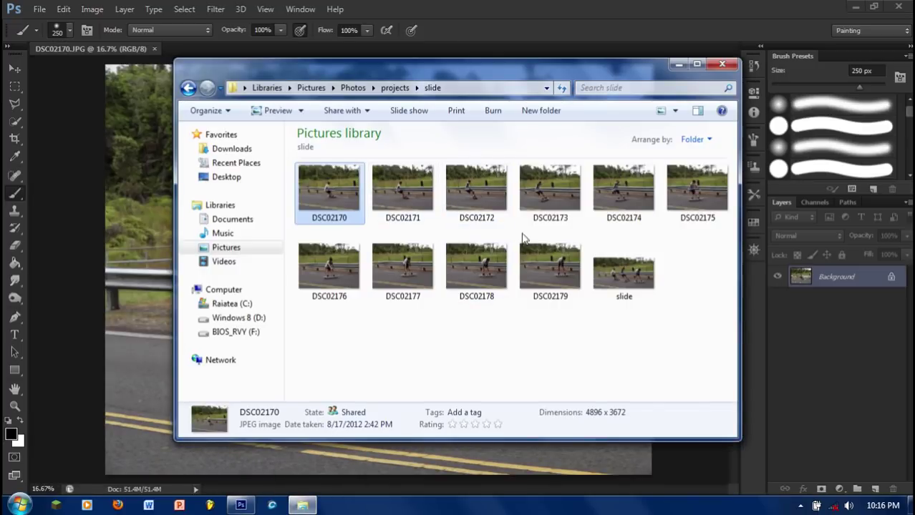
{"action": "left_click", "coordinate": [551, 193]}
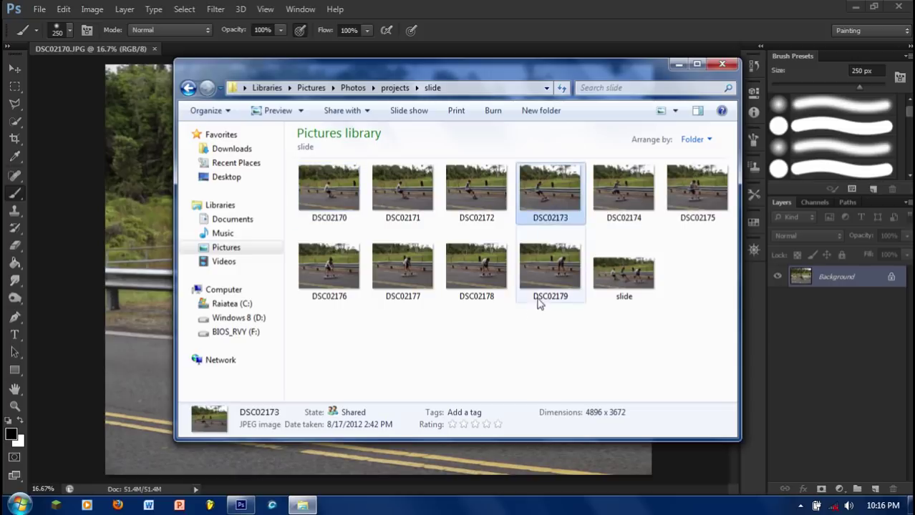
{"action": "left_click", "coordinate": [545, 274], "text": "ctrl"}
{"action": "left_click_drag", "start_coordinate": [560, 190], "coordinate": [129, 241]}
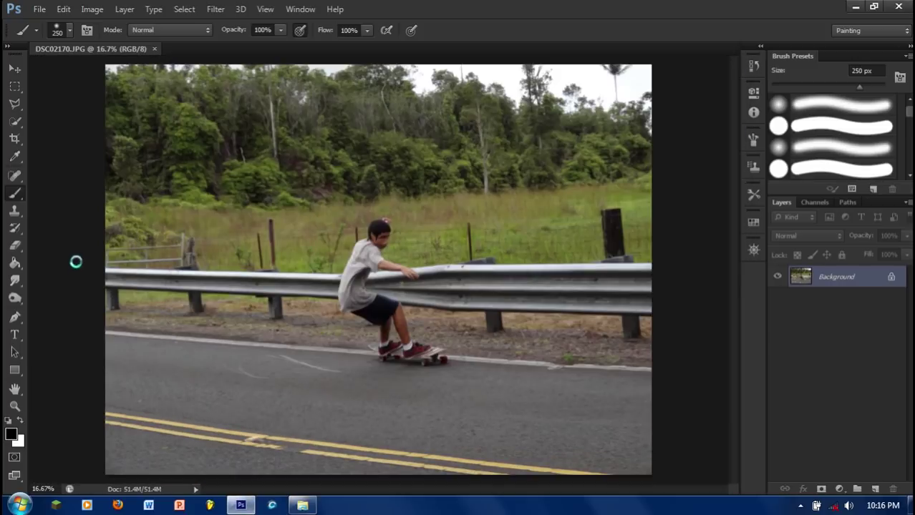
Step: Commit the placed DSC02173 and DSC02179 layers and select all three layers
{"action": "key", "text": "Return"}
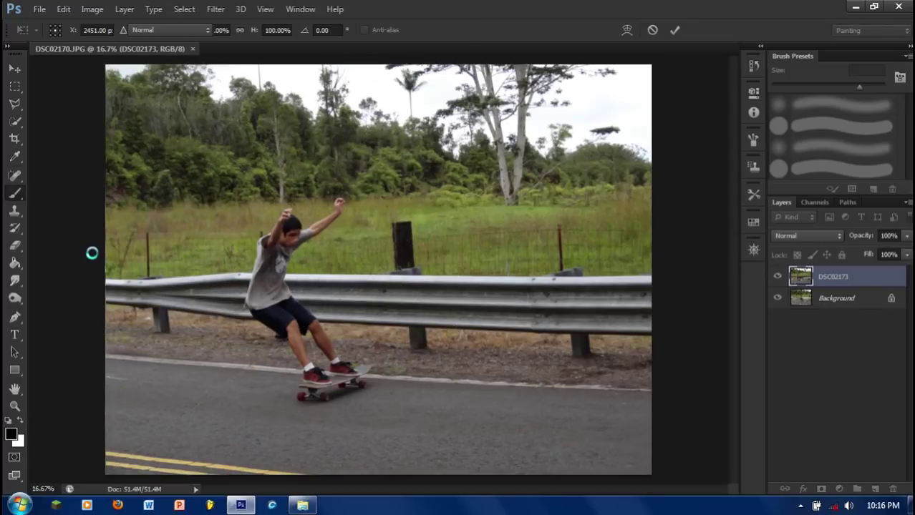
{"action": "key", "text": "Return"}
{"action": "key", "text": "b"}
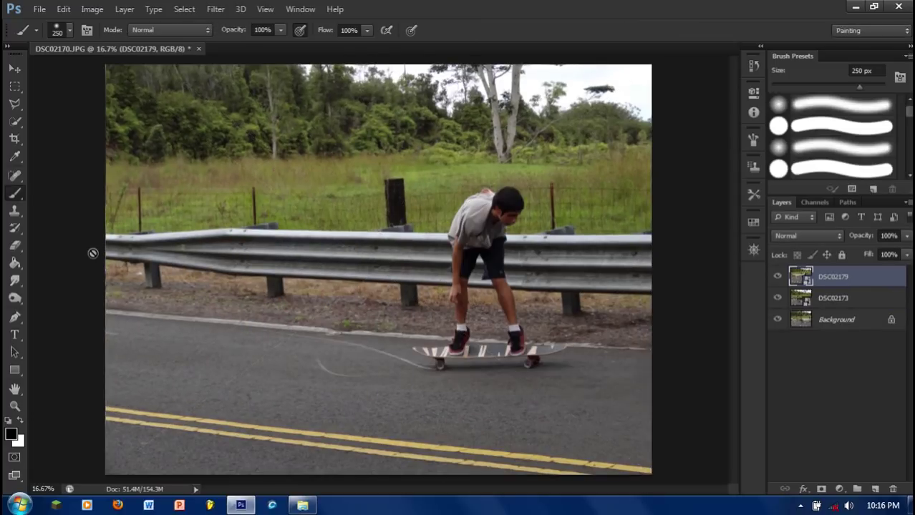
{"action": "left_click", "coordinate": [835, 322], "text": "shift"}
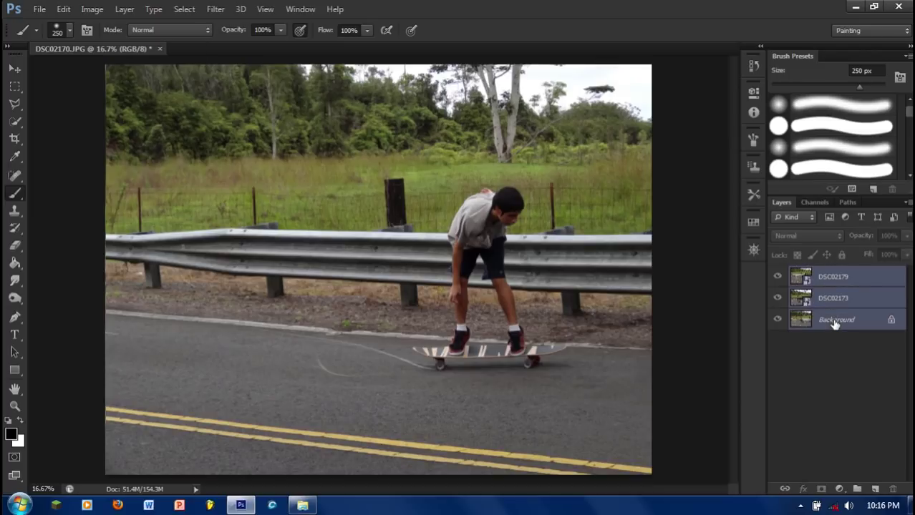
Step: Rasterize the placed layers, then reselect all three layers from DSC02179 to Background
{"action": "right_click", "coordinate": [829, 296]}
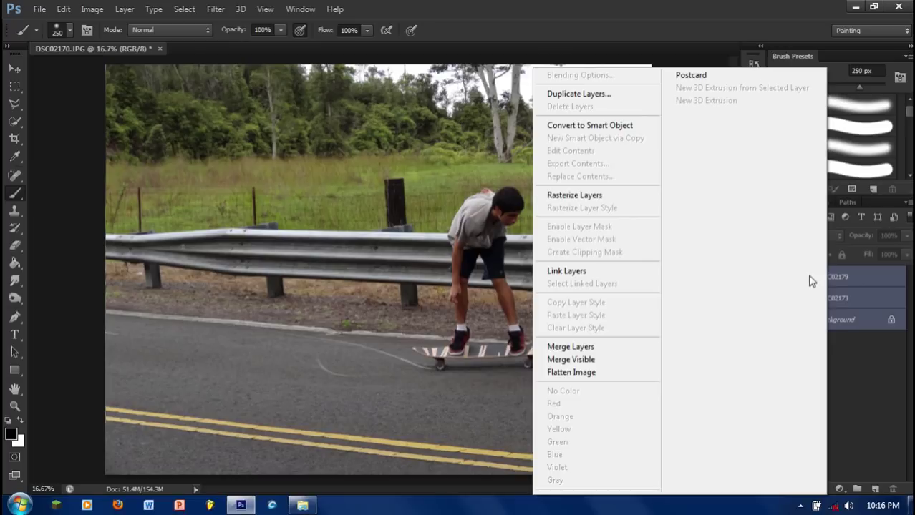
{"action": "left_click", "coordinate": [629, 199]}
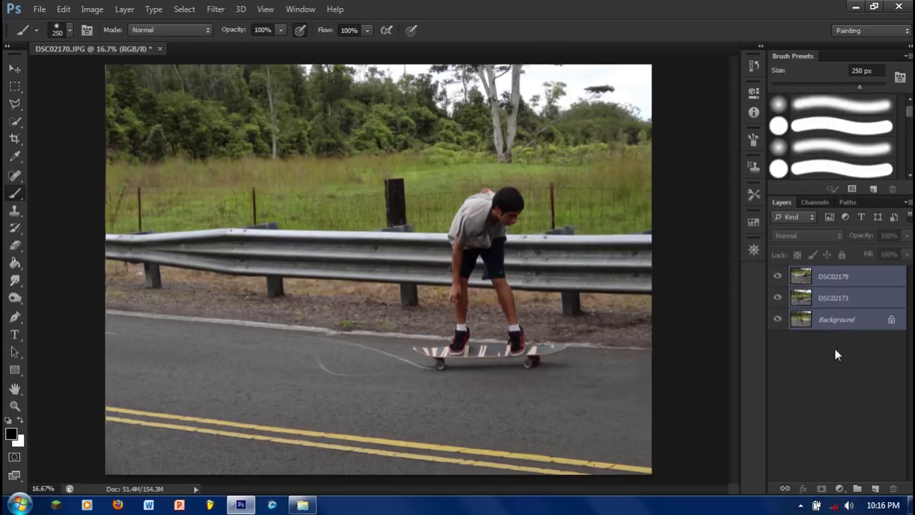
{"action": "left_click", "coordinate": [833, 348]}
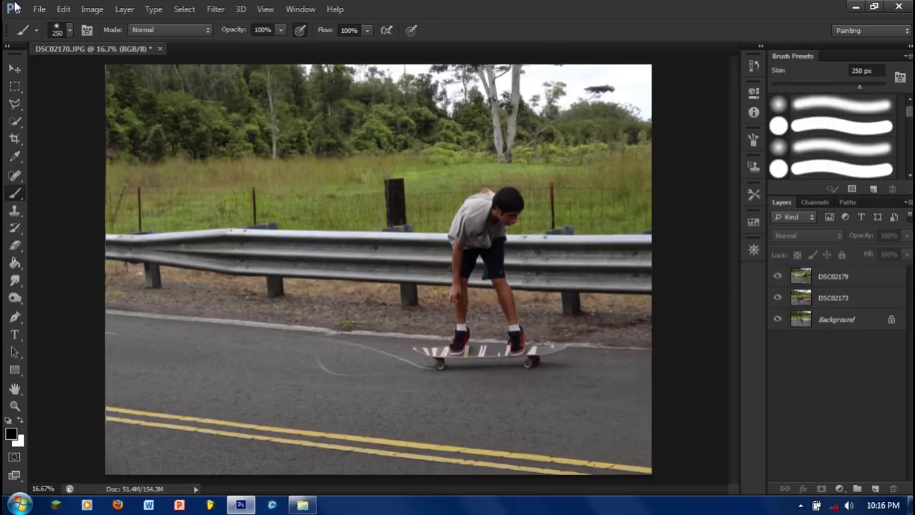
{"action": "left_click", "coordinate": [815, 279]}
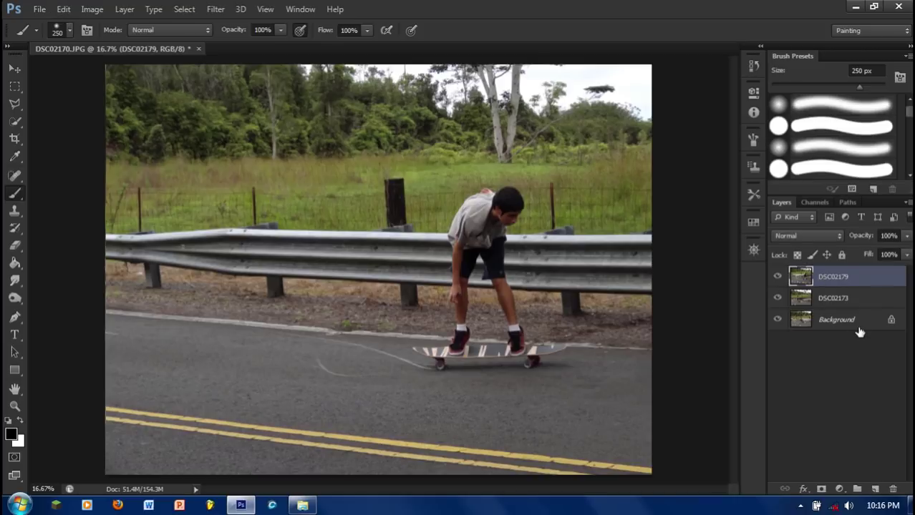
{"action": "left_click", "coordinate": [848, 320], "text": "shift"}
{"action": "left_click", "coordinate": [69, 12]}
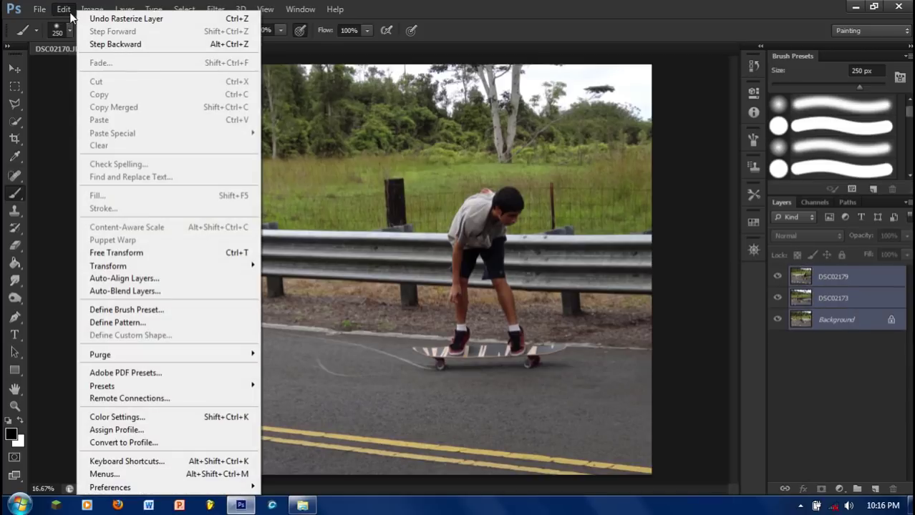
Step: Run Auto-Align Layers with Auto projection on the three layers
{"action": "left_click", "coordinate": [133, 279]}
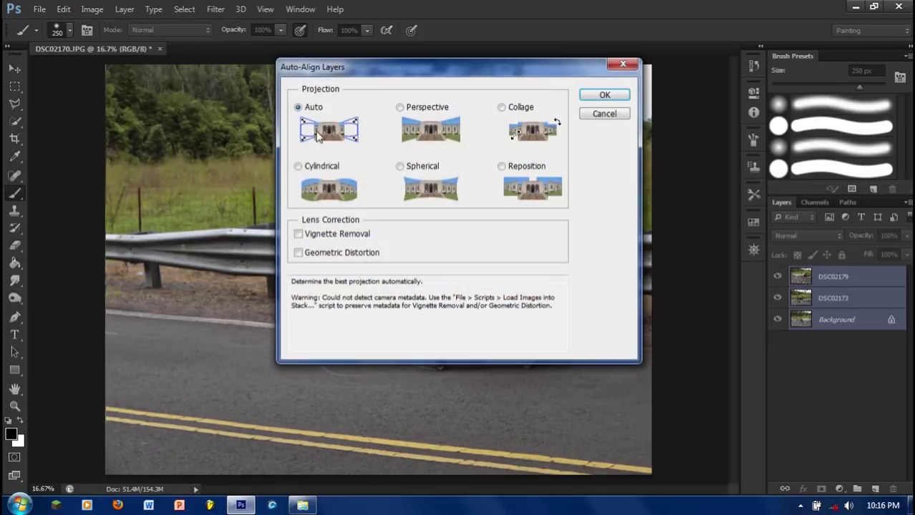
{"action": "left_click", "coordinate": [602, 97]}
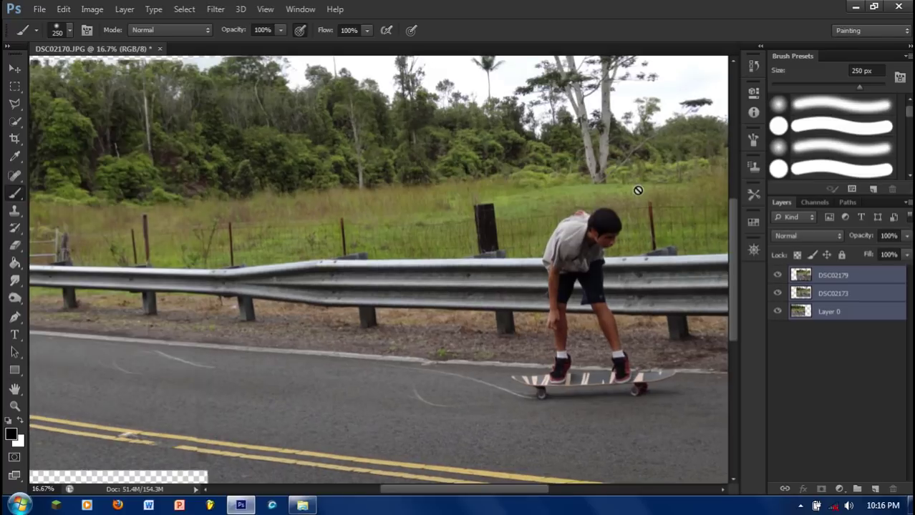
Step: Toggle DSC02179 and DSC02173 visibility to compare the aligned layers, then select DSC02179
{"action": "key", "text": "ctrl+minus"}
{"action": "key", "text": "ctrl+minus"}
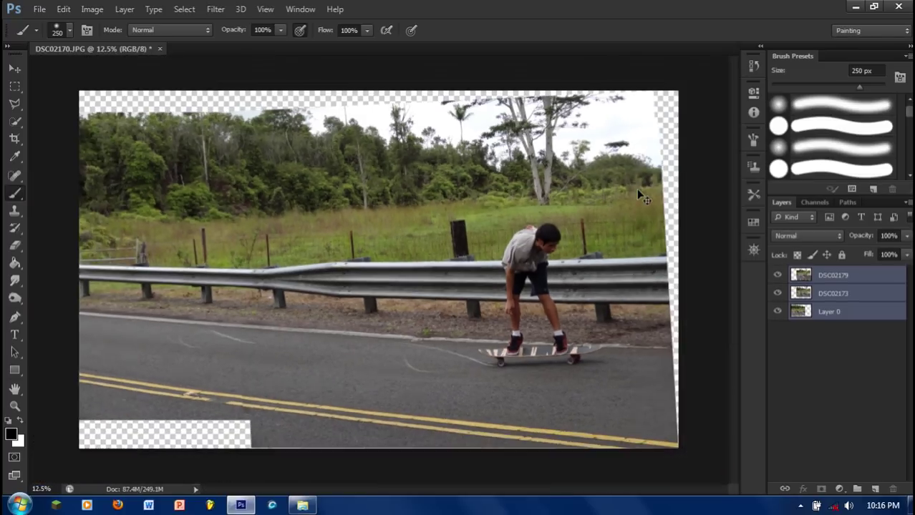
{"action": "key", "text": "ctrl+plus"}
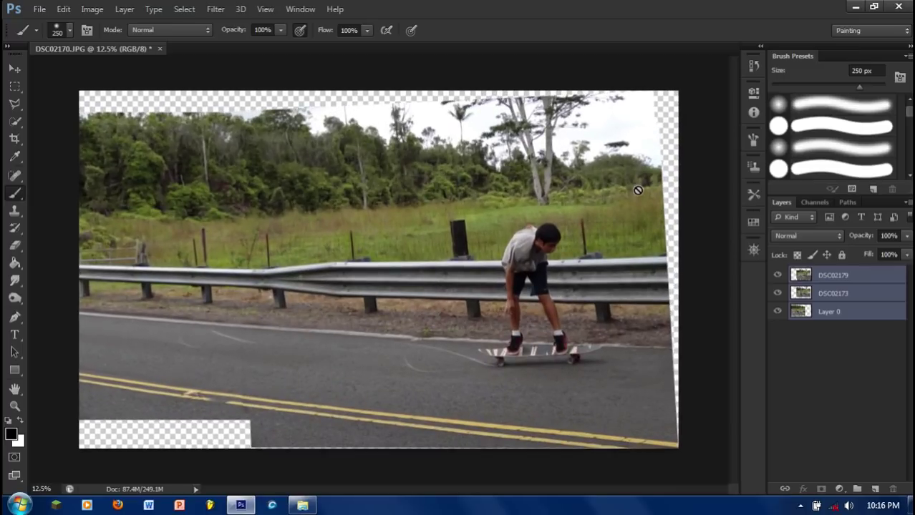
{"action": "left_click", "coordinate": [777, 275]}
{"action": "left_click", "coordinate": [777, 275]}
{"action": "left_click", "coordinate": [777, 275]}
{"action": "left_click", "coordinate": [778, 293]}
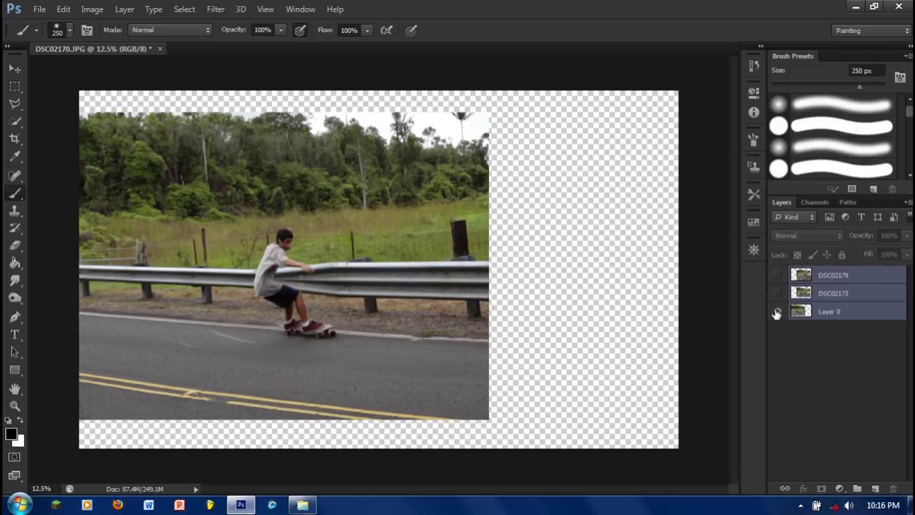
{"action": "left_click", "coordinate": [777, 294]}
{"action": "left_click", "coordinate": [777, 277]}
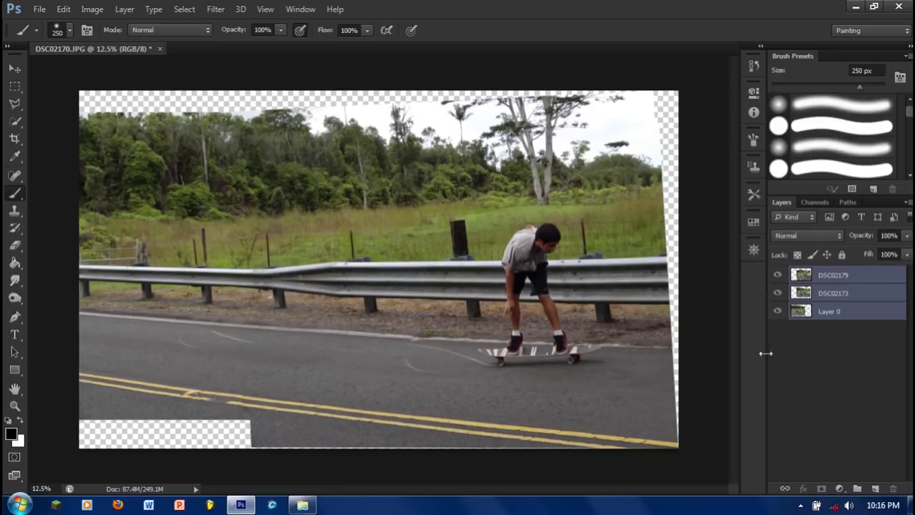
{"action": "scroll", "coordinate": [622, 244], "scroll_direction": "up", "scroll_amount": 2}
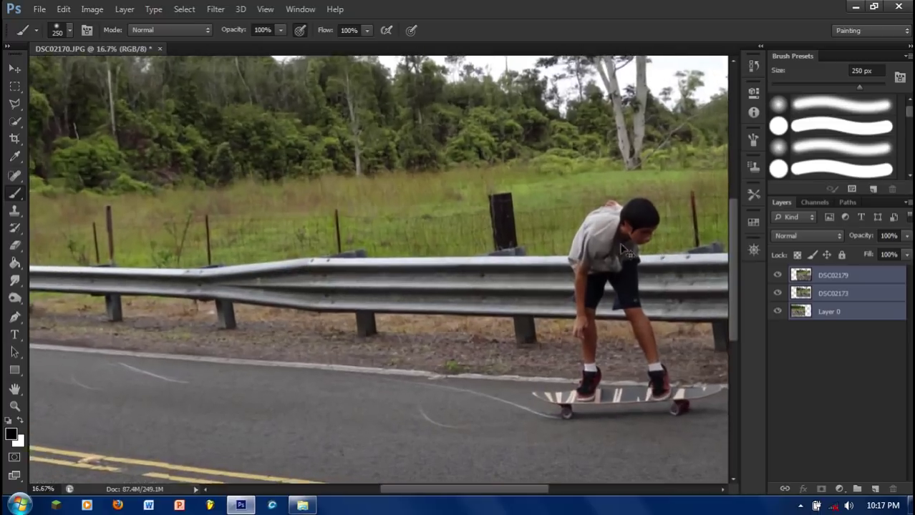
{"action": "scroll", "coordinate": [626, 252], "scroll_direction": "down", "scroll_amount": 1}
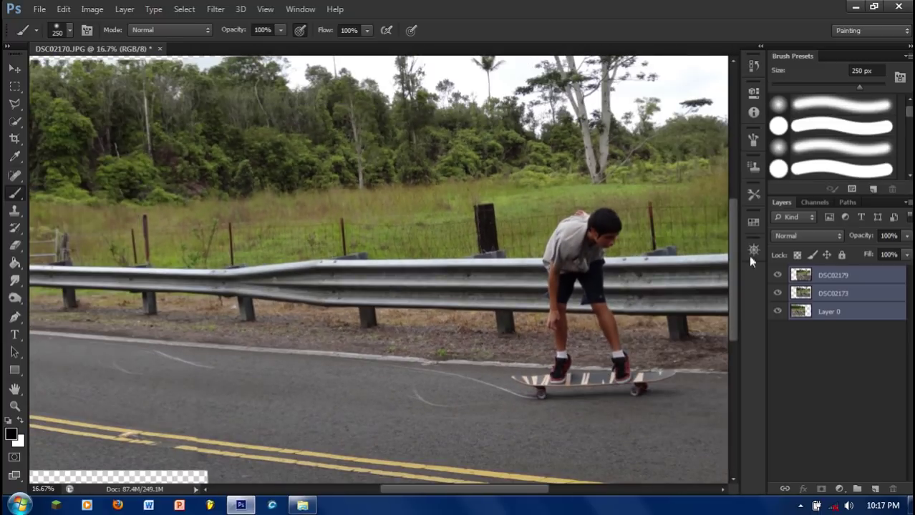
{"action": "left_click", "coordinate": [825, 282]}
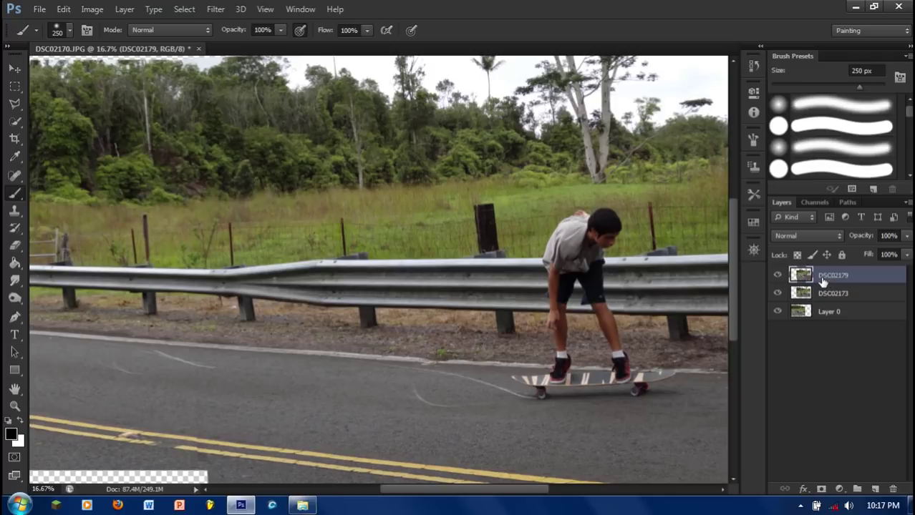
Step: Add a mask to DSC02179 and paint black with a large brush to reveal the second skater
{"action": "left_click", "coordinate": [821, 490]}
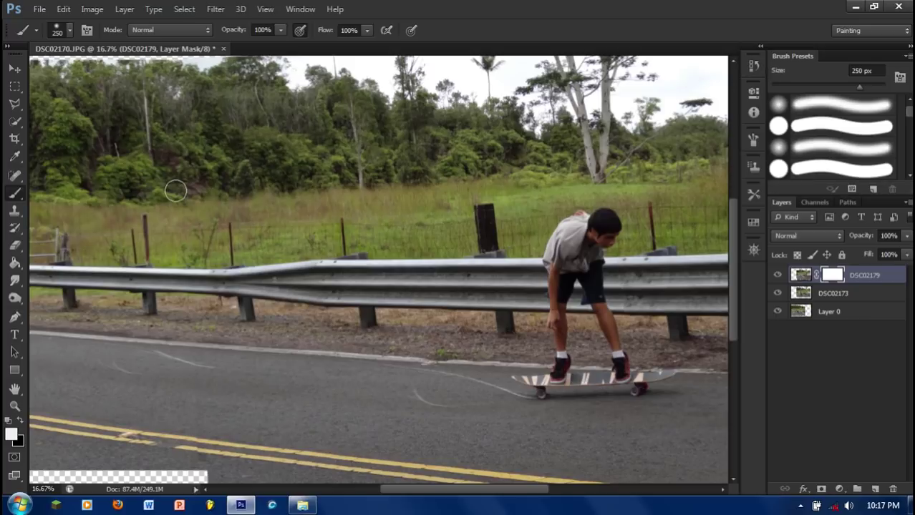
{"action": "key", "text": "ctrl+minus"}
{"action": "key", "text": "ctrl+minus"}
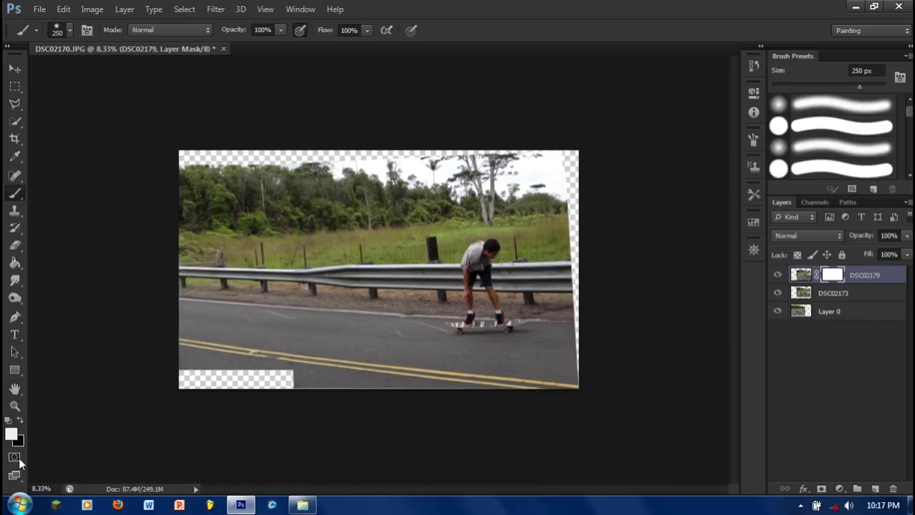
{"action": "left_click", "coordinate": [20, 421]}
{"action": "key", "text": "bracketright"}
{"action": "key", "text": "bracketright"}
{"action": "key", "text": "bracketright"}
{"action": "key", "text": "bracketright"}
{"action": "key", "text": "bracketright"}
{"action": "key", "text": "bracketright"}
{"action": "key", "text": "bracketright"}
{"action": "key", "text": "bracketright"}
{"action": "key", "text": "bracketright"}
{"action": "key", "text": "bracketright"}
{"action": "key", "text": "bracketright"}
{"action": "key", "text": "bracketright"}
{"action": "key", "text": "bracketright"}
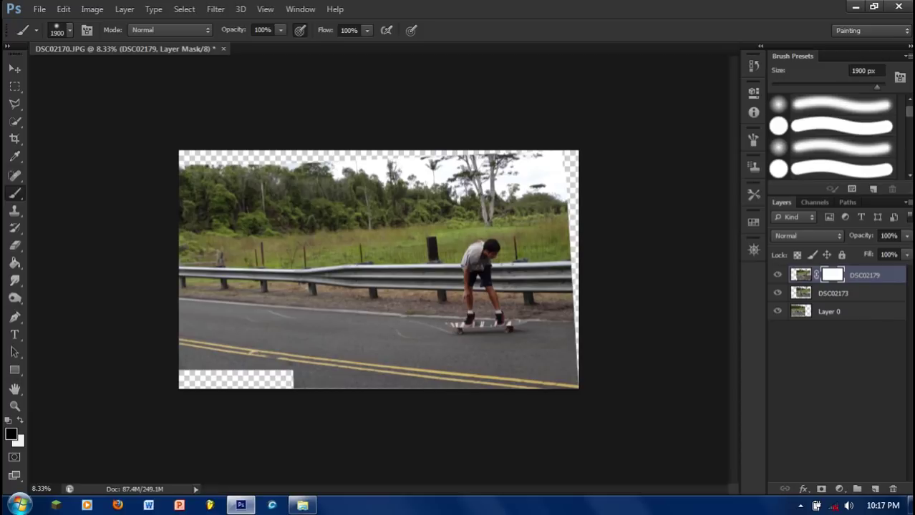
{"action": "left_click_drag", "start_coordinate": [308, 322], "coordinate": [390, 308]}
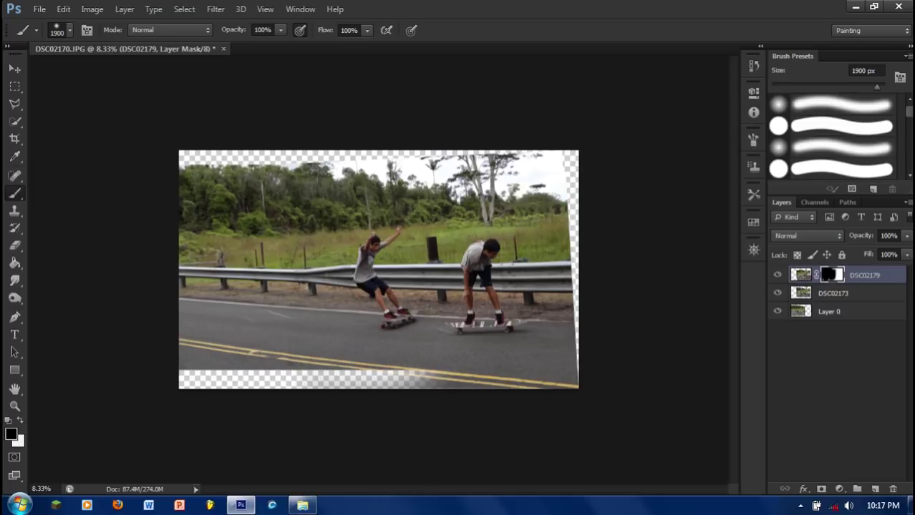
{"action": "left_click", "coordinate": [830, 299]}
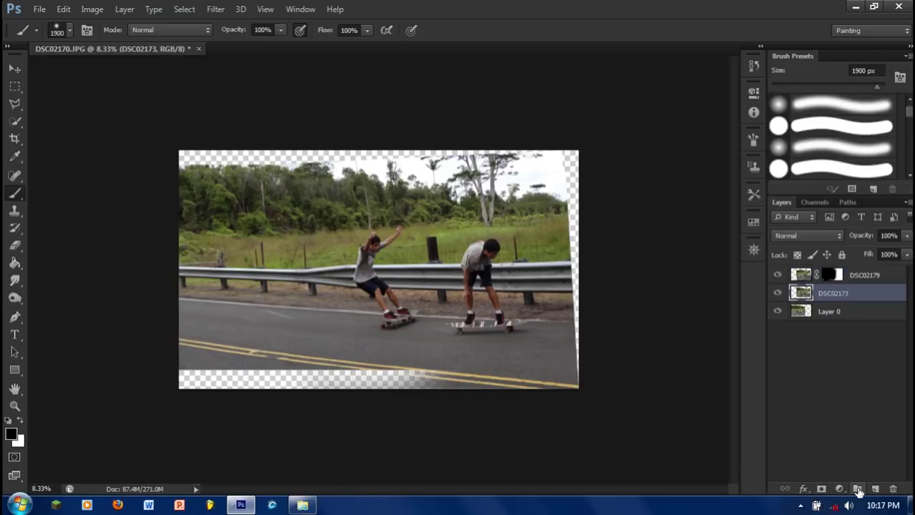
Step: Add a layer mask to DSC02173 and undo the first painting attempt
{"action": "left_click", "coordinate": [821, 489]}
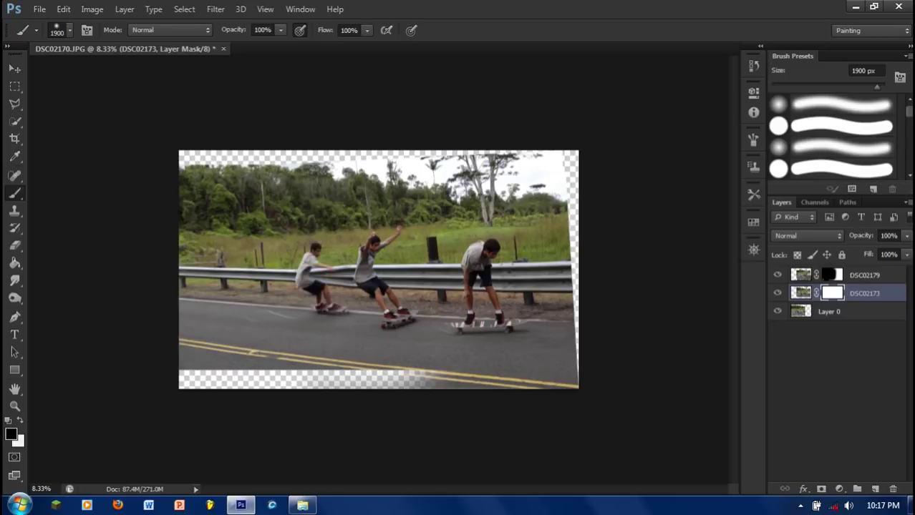
{"action": "key", "text": "ctrl+z"}
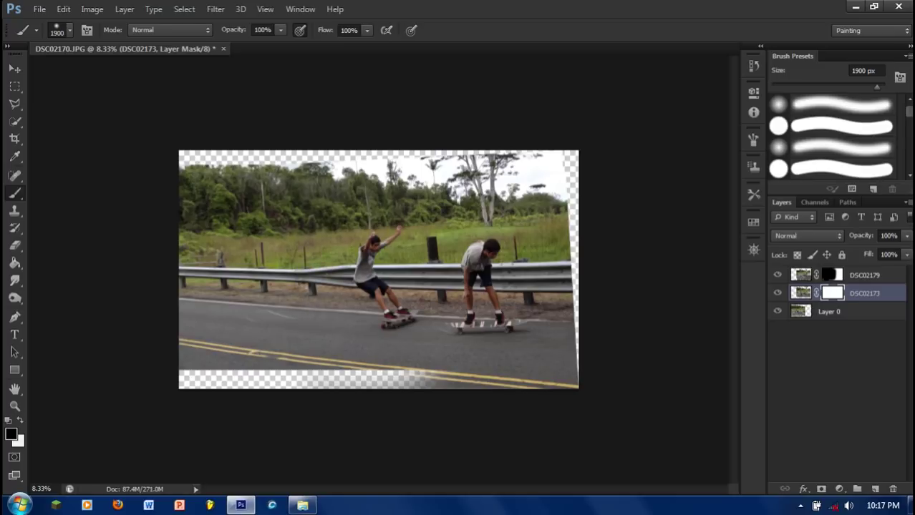
{"action": "scroll", "coordinate": [320, 297], "scroll_direction": "up", "scroll_amount": 2}
{"action": "scroll", "coordinate": [324, 294], "scroll_direction": "left", "scroll_amount": 2}
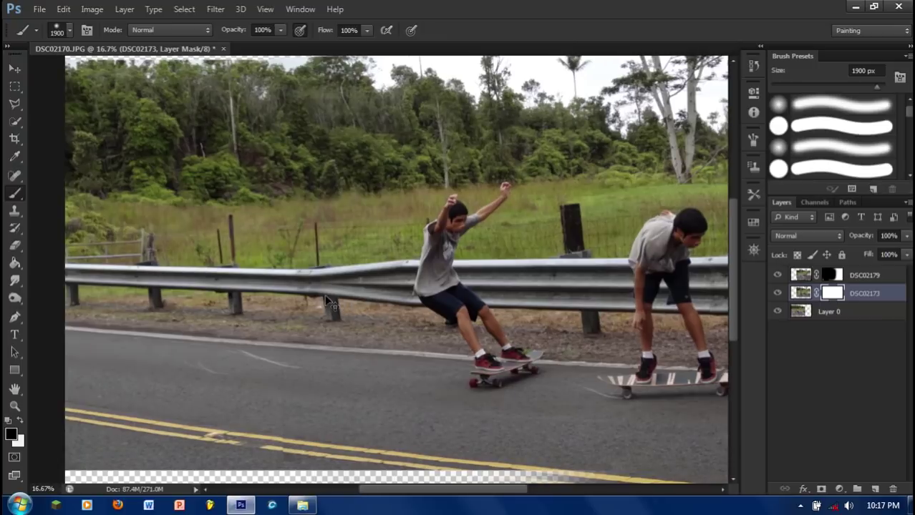
{"action": "scroll", "coordinate": [324, 294], "scroll_direction": "up", "scroll_amount": 1}
Step: With a smaller brush, paint in the left skater and skateboard, then set foreground to white
{"action": "key", "text": "bracketleft"}
{"action": "key", "text": "bracketleft"}
{"action": "key", "text": "bracketleft"}
{"action": "key", "text": "bracketleft"}
{"action": "key", "text": "bracketleft"}
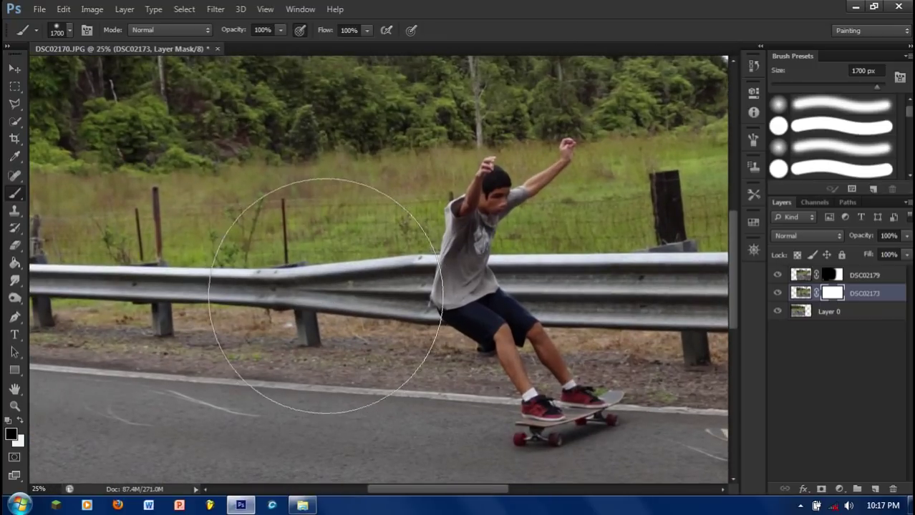
{"action": "key", "text": "bracketleft"}
{"action": "key", "text": "bracketleft"}
{"action": "key", "text": "bracketleft"}
{"action": "left_click_drag", "start_coordinate": [318, 286], "coordinate": [325, 300]}
{"action": "mouse_move", "coordinate": [326, 376]}
{"action": "left_mouse_down"}
{"action": "mouse_move", "coordinate": [333, 386]}
{"action": "mouse_move", "coordinate": [422, 401]}
{"action": "left_mouse_up"}
{"action": "key", "text": "bracketleft"}
{"action": "key", "text": "bracketleft"}
{"action": "key", "text": "bracketleft"}
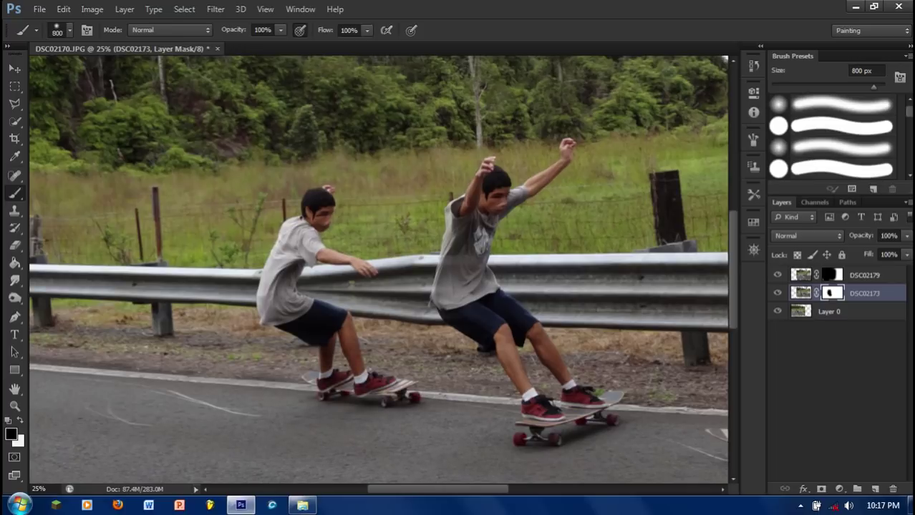
{"action": "scroll", "coordinate": [378, 269], "scroll_direction": "right", "scroll_amount": 6}
{"action": "scroll", "coordinate": [378, 270], "scroll_direction": "down", "scroll_amount": 3}
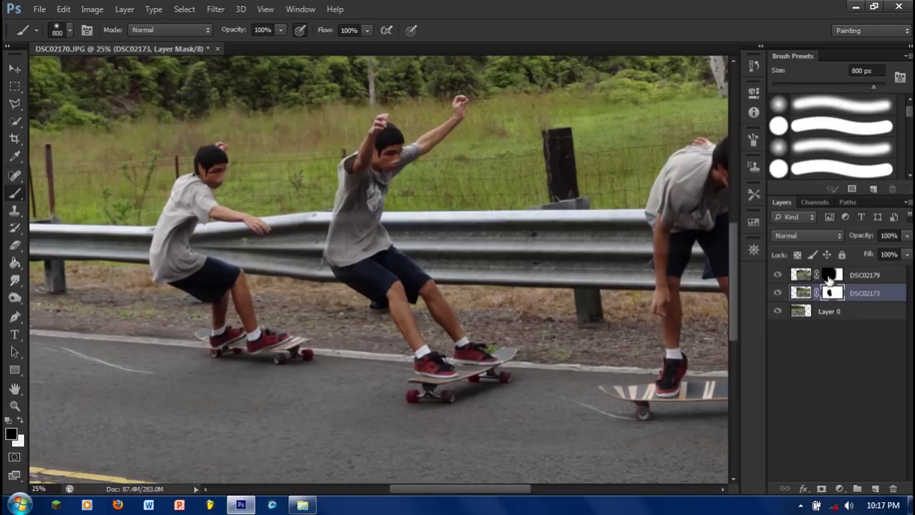
{"action": "left_click", "coordinate": [21, 421]}
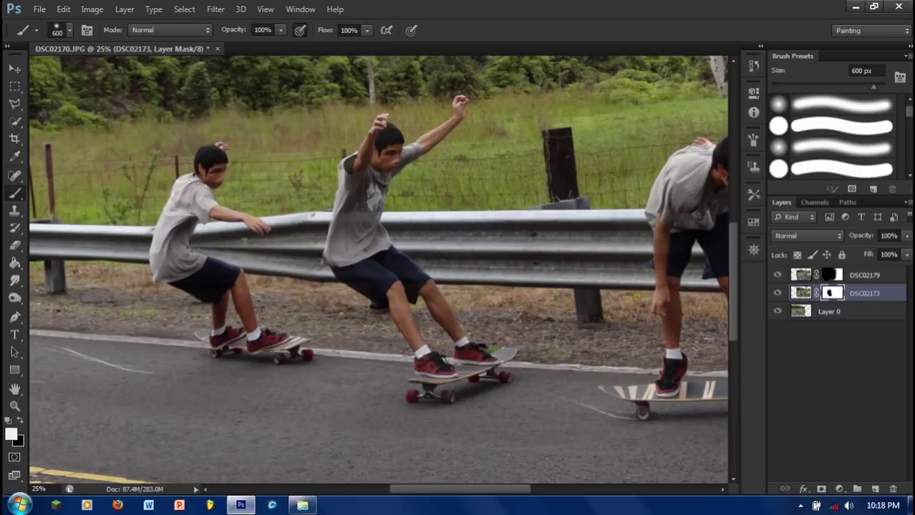
Step: On the DSC02179 layer mask, paint around the middle board's front, then undo that stroke
{"action": "left_click", "coordinate": [830, 277]}
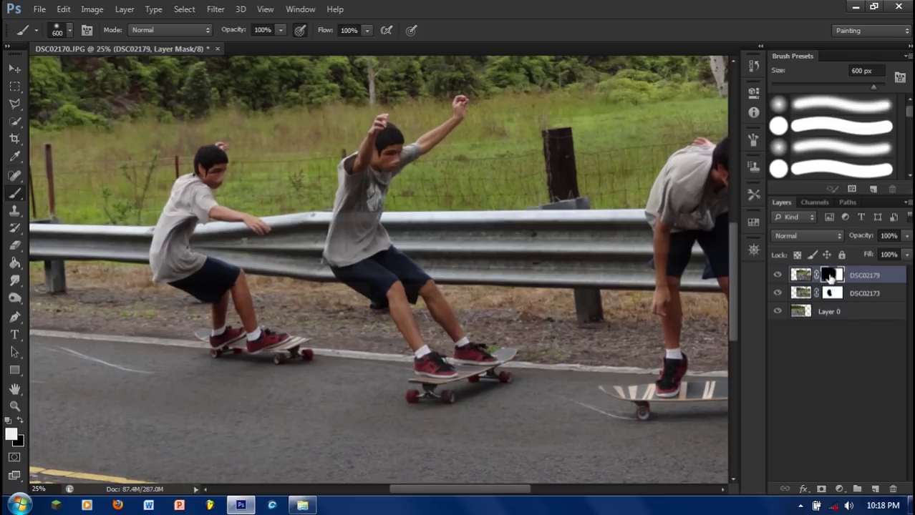
{"action": "left_click_drag", "start_coordinate": [544, 386], "coordinate": [494, 365]}
{"action": "key", "text": "ctrl+z"}
{"action": "scroll", "coordinate": [541, 396], "scroll_direction": "up", "scroll_amount": 2}
{"action": "scroll", "coordinate": [550, 392], "scroll_direction": "down", "scroll_amount": 1}
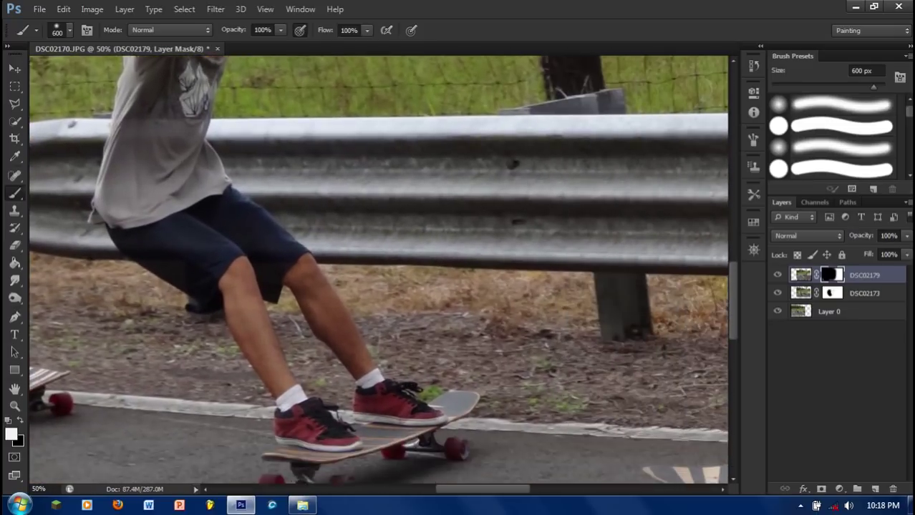
{"action": "scroll", "coordinate": [551, 389], "scroll_direction": "down", "scroll_amount": 5}
Step: Reveal more of the white road line with a smaller brush, enlarge it to 400 px, then target the DSC02173 mask
{"action": "key", "text": "bracketleft"}
{"action": "key", "text": "bracketleft"}
{"action": "left_click_drag", "start_coordinate": [609, 315], "coordinate": [561, 300]}
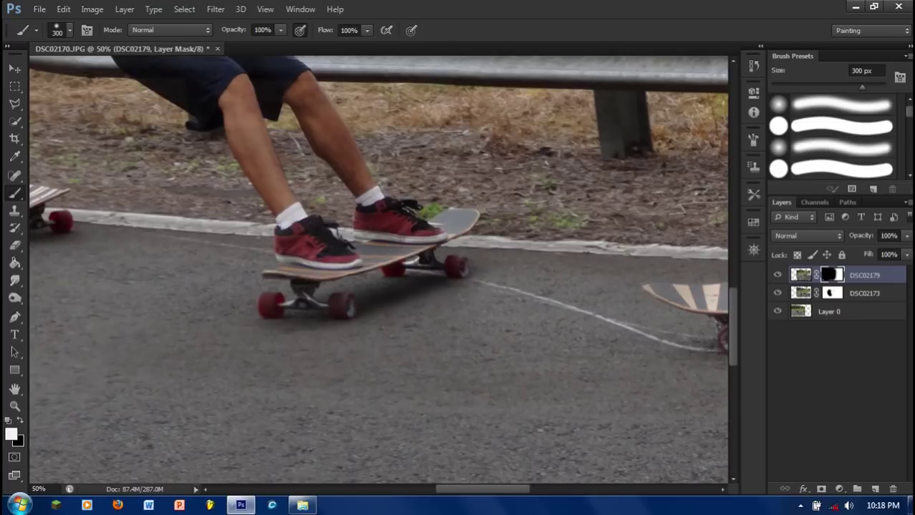
{"action": "key", "text": "bracketleft"}
{"action": "key", "text": "bracketleft"}
{"action": "key", "text": "bracketleft"}
{"action": "key", "text": "bracketleft"}
{"action": "scroll", "coordinate": [508, 299], "scroll_direction": "down", "scroll_amount": 2}
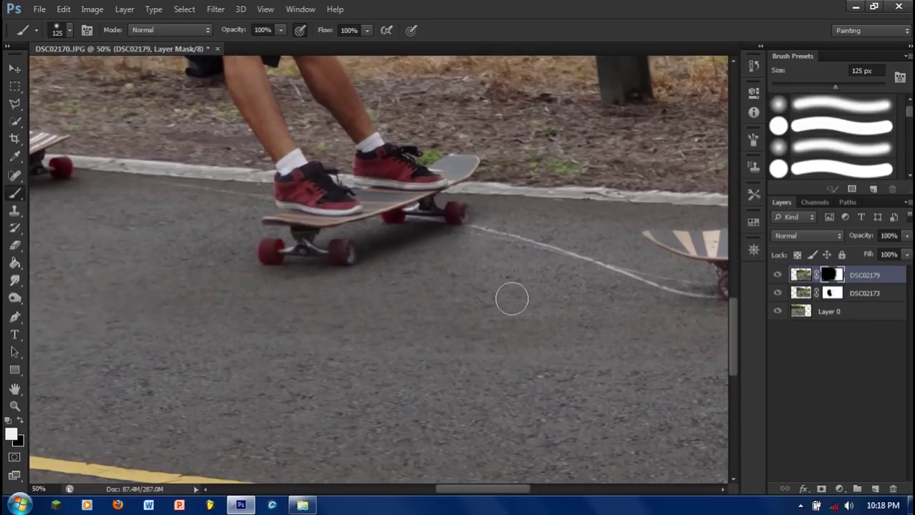
{"action": "scroll", "coordinate": [508, 300], "scroll_direction": "right", "scroll_amount": 6}
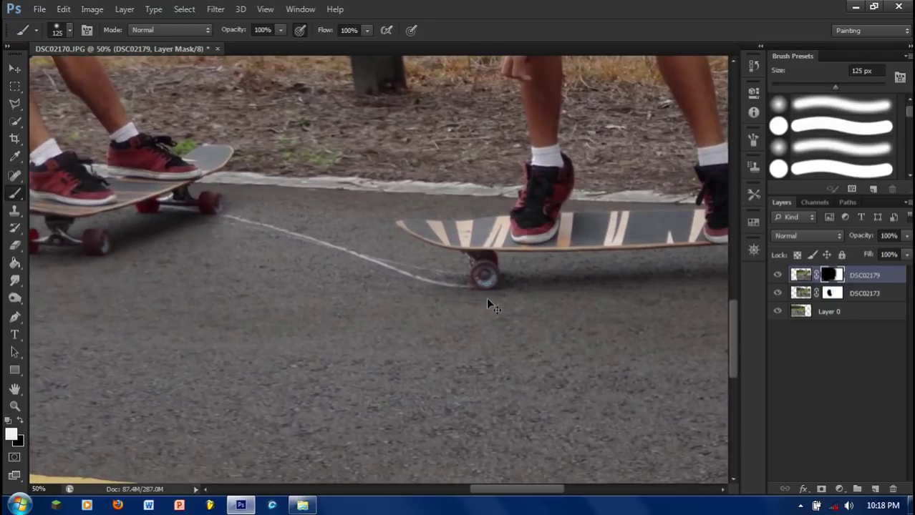
{"action": "scroll", "coordinate": [486, 297], "scroll_direction": "down", "scroll_amount": 3}
{"action": "scroll", "coordinate": [487, 299], "scroll_direction": "up", "scroll_amount": 3}
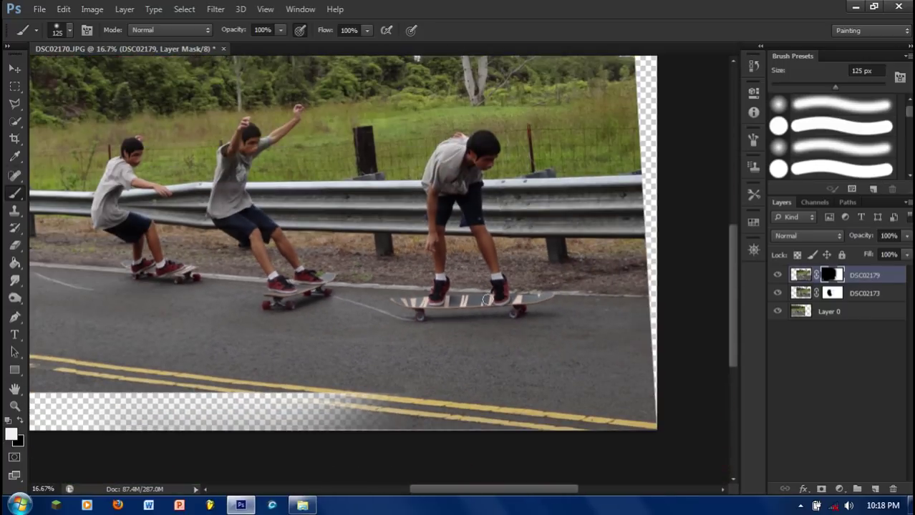
{"action": "scroll", "coordinate": [483, 304], "scroll_direction": "left", "scroll_amount": 3}
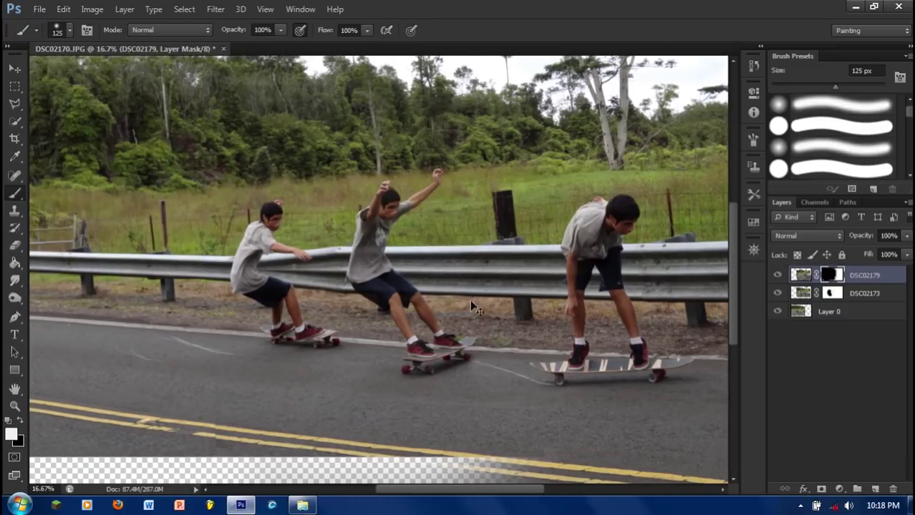
{"action": "scroll", "coordinate": [465, 308], "scroll_direction": "left", "scroll_amount": 2}
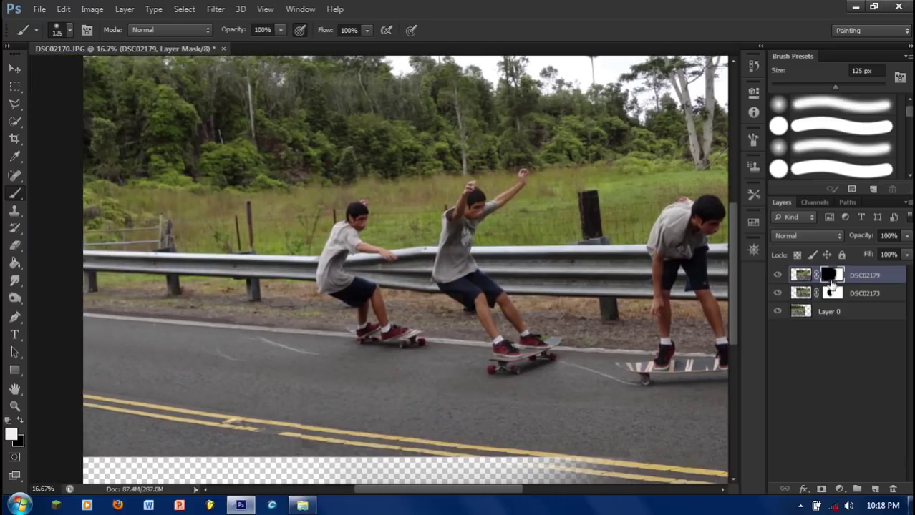
{"action": "key", "text": "bracketright"}
{"action": "key", "text": "bracketright"}
{"action": "key", "text": "bracketright"}
{"action": "key", "text": "bracketright"}
{"action": "key", "text": "bracketright"}
{"action": "key", "text": "bracketright"}
{"action": "left_click", "coordinate": [835, 294]}
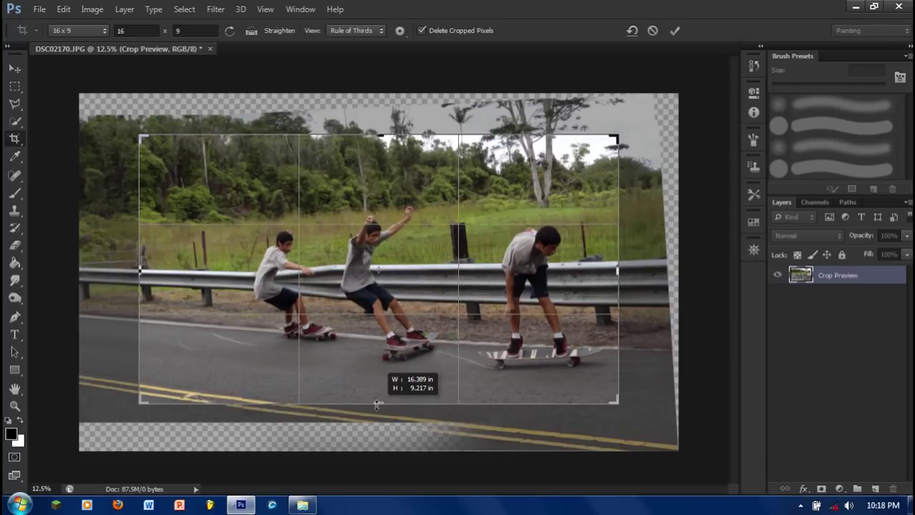
Step: Crop to a 16 x 9 frame around the three skaters and fit the result to the window
{"action": "left_click_drag", "start_coordinate": [377, 406], "coordinate": [378, 406]}
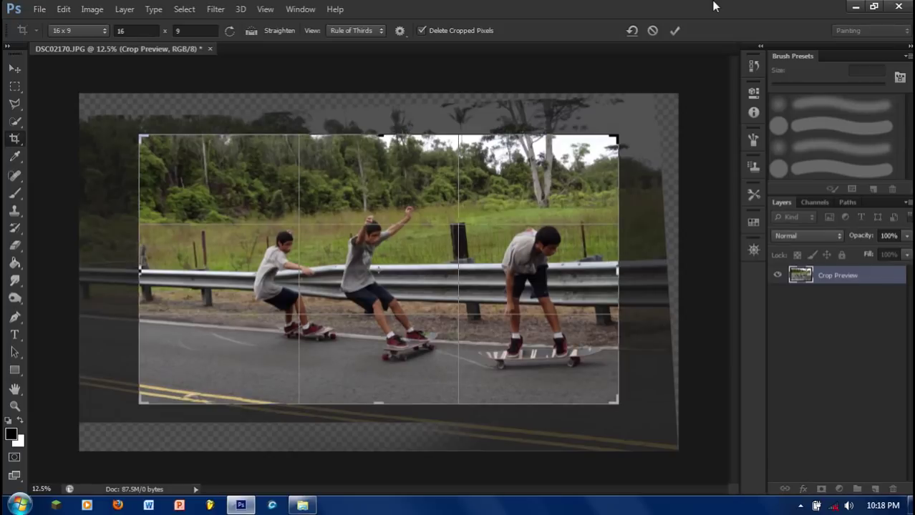
{"action": "left_click", "coordinate": [673, 31]}
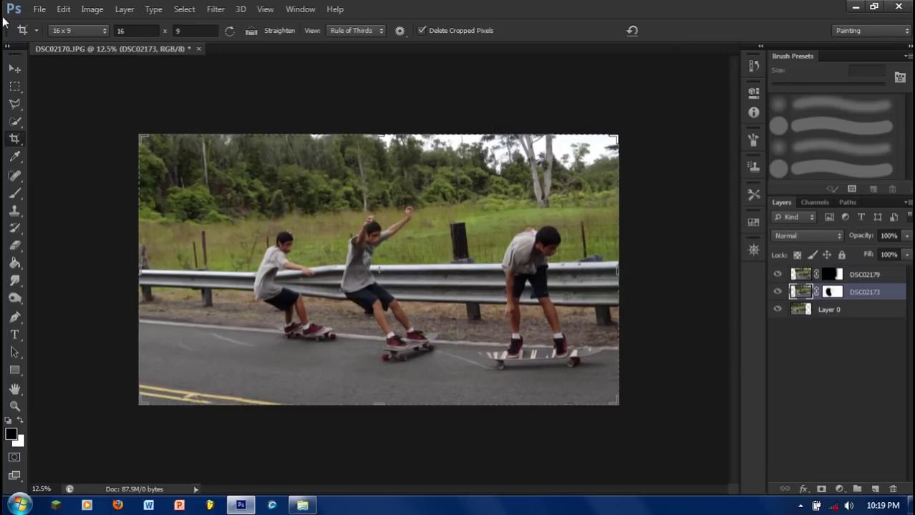
{"action": "key", "text": "v"}
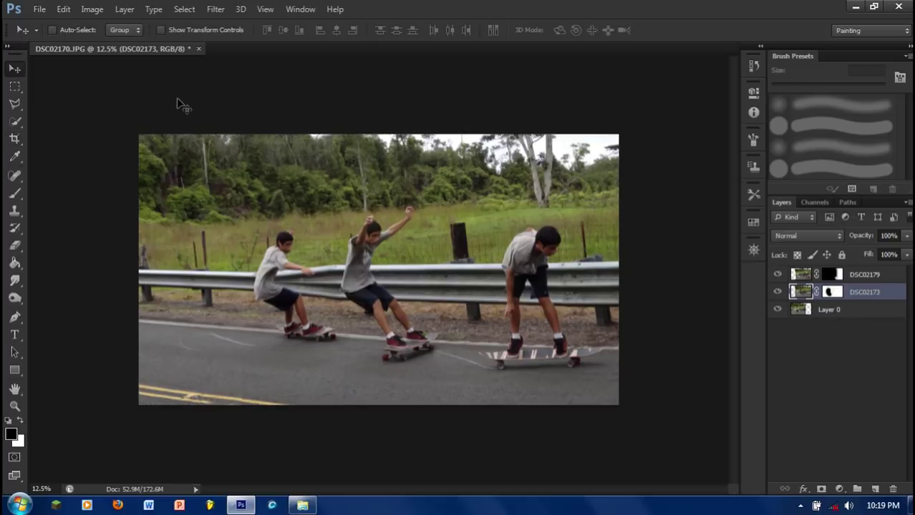
{"action": "key", "text": "ctrl+0"}
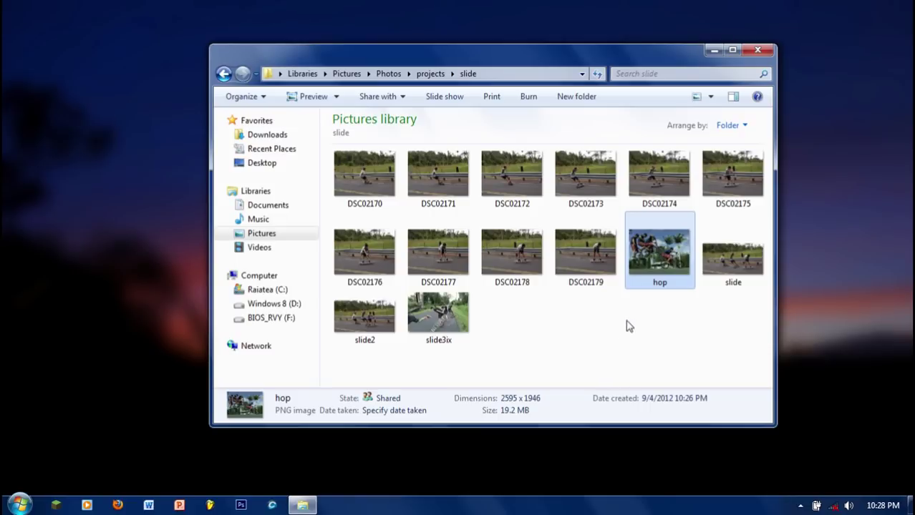
Step: Open the 'hop' PNG from the slide folder in Windows Photo Viewer
{"action": "double_click", "coordinate": [657, 258]}
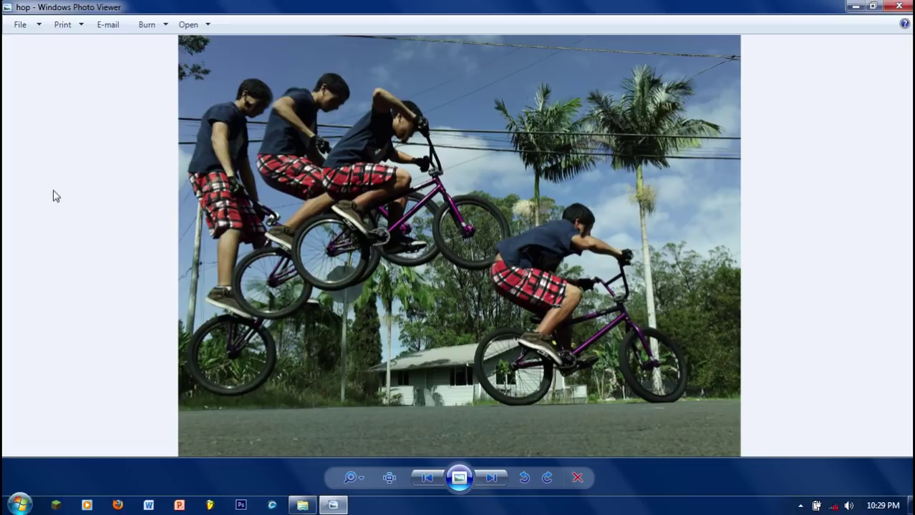
Step: Advance past 'slide' to 'slide2', then zoom in and pan across the shorts, guardrail and left boy
{"action": "key", "text": "Right"}
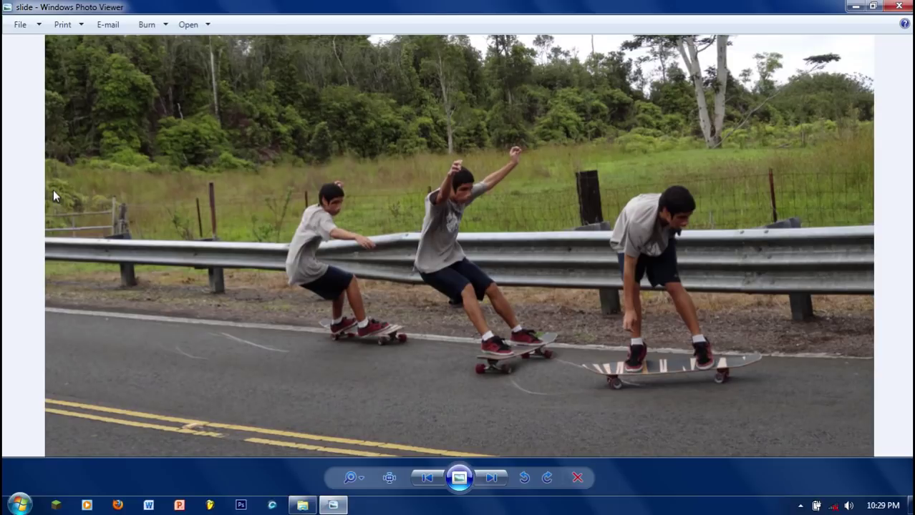
{"action": "key", "text": "Right"}
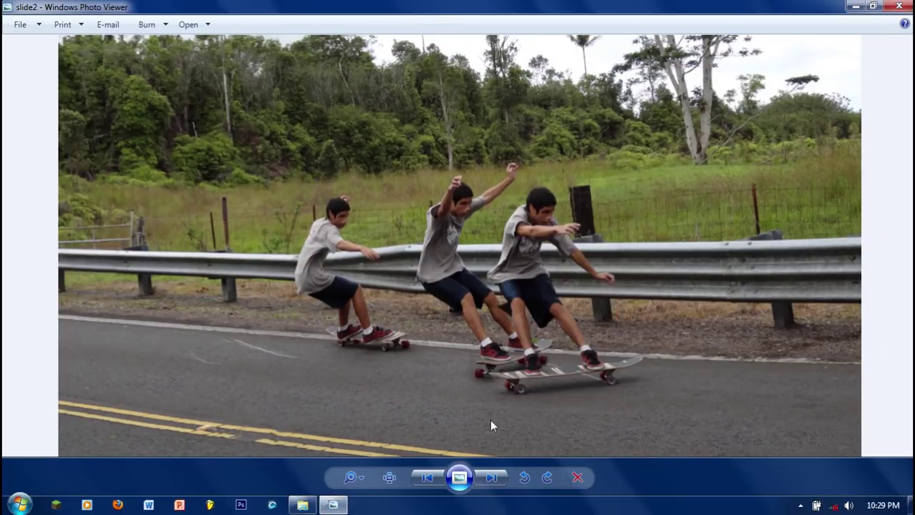
{"action": "scroll", "coordinate": [406, 478], "scroll_direction": "up", "scroll_amount": 5}
{"action": "left_click_drag", "start_coordinate": [465, 430], "coordinate": [443, 243]}
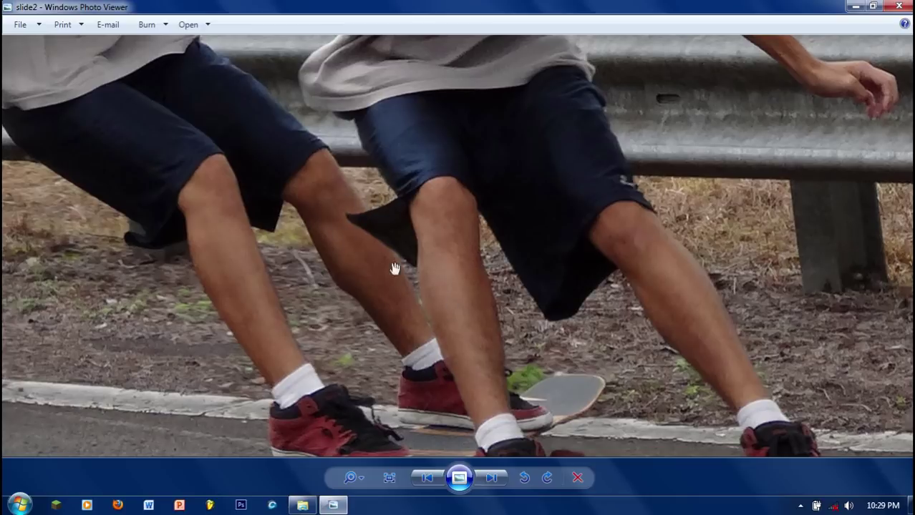
{"action": "left_click_drag", "start_coordinate": [403, 321], "coordinate": [525, 285]}
{"action": "scroll", "coordinate": [525, 285], "scroll_direction": "down", "scroll_amount": 4}
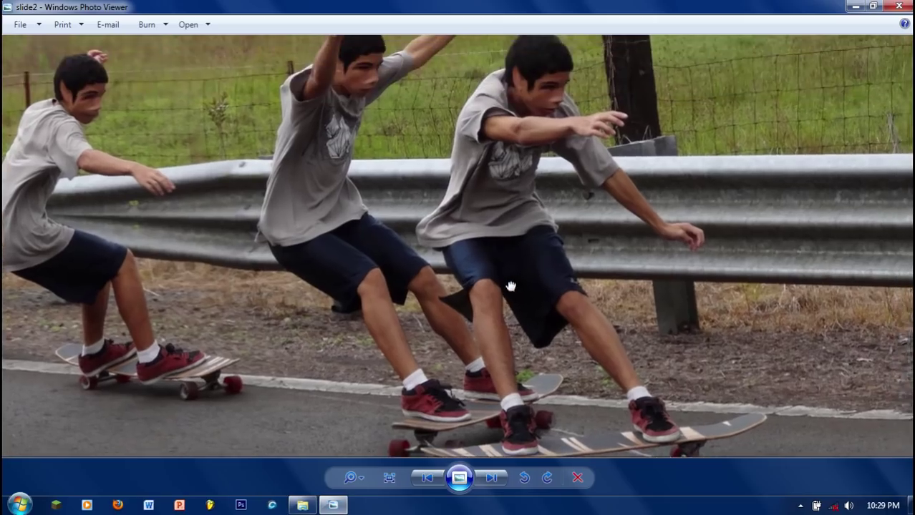